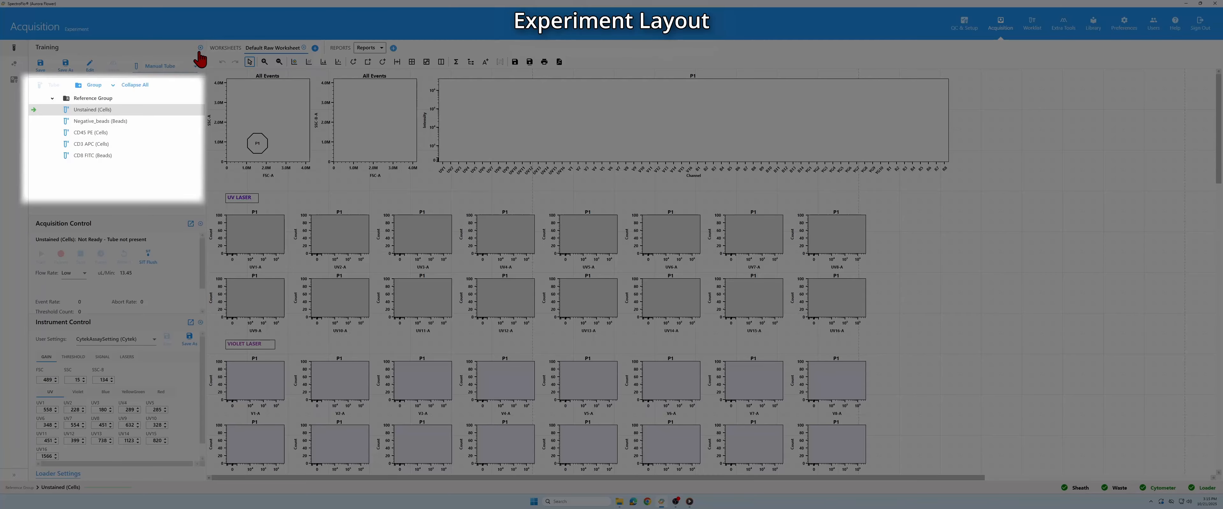
# Step: Reposition the P1 gate higher on the FSC-A versus SSC-A plot in the Default Raw Worksheet
pyautogui.click(129, 133)
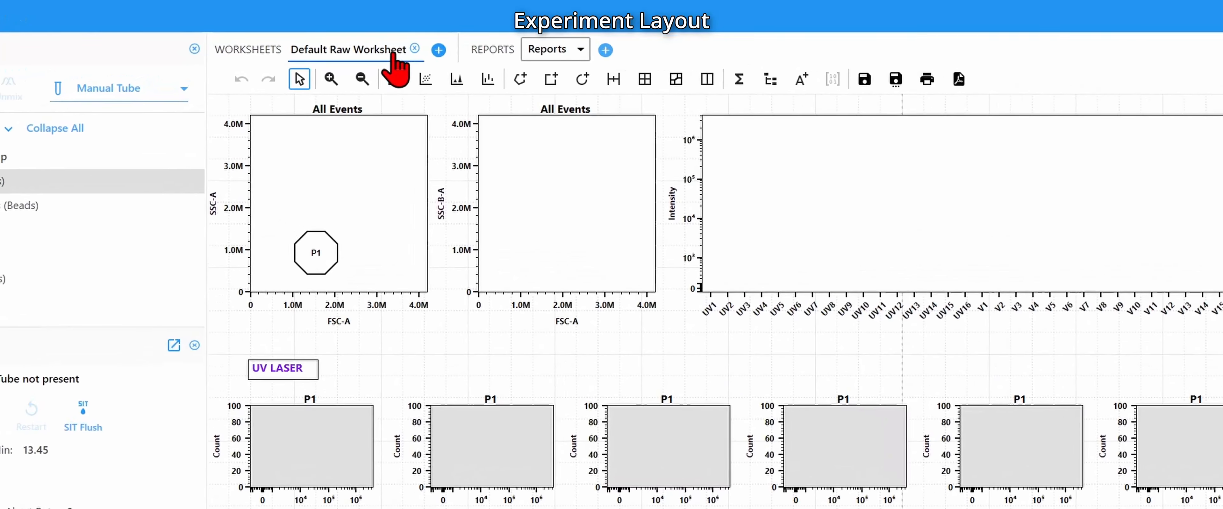
pyautogui.click(318, 245)
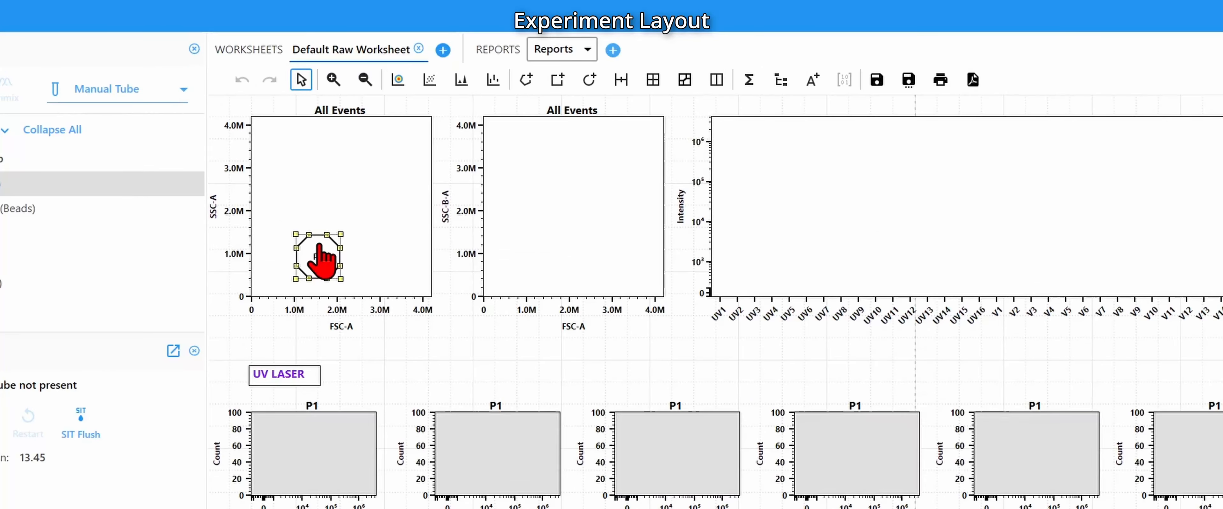
pyautogui.moveTo(319, 245); pyautogui.dragTo(330, 204)
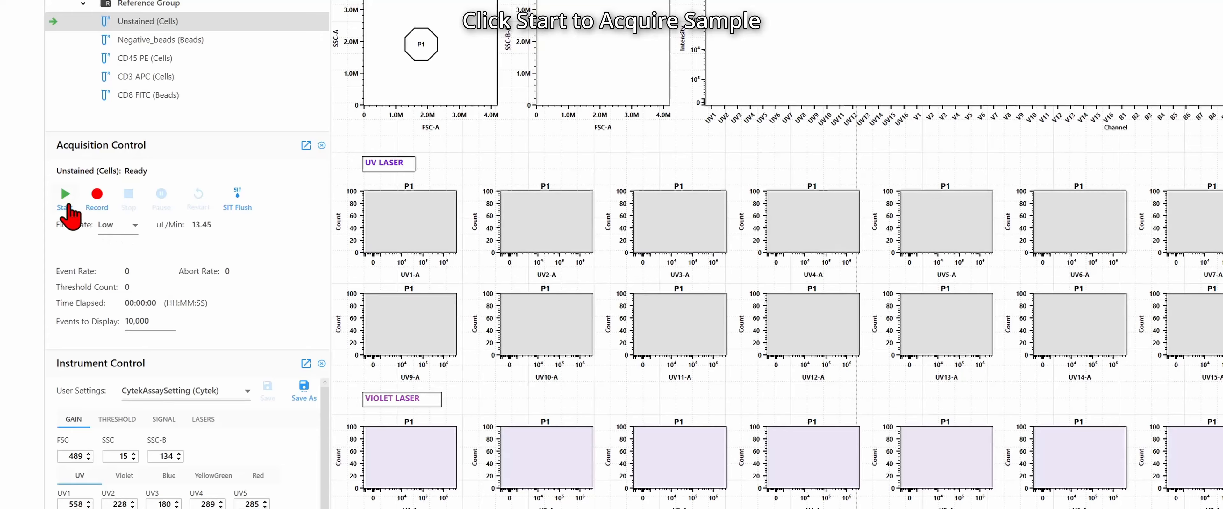
# Step: Acquire and record the Unstained (Cells) control with FSC gain 60 and the P1 gate placed on the main cell population
pyautogui.click(65, 199)
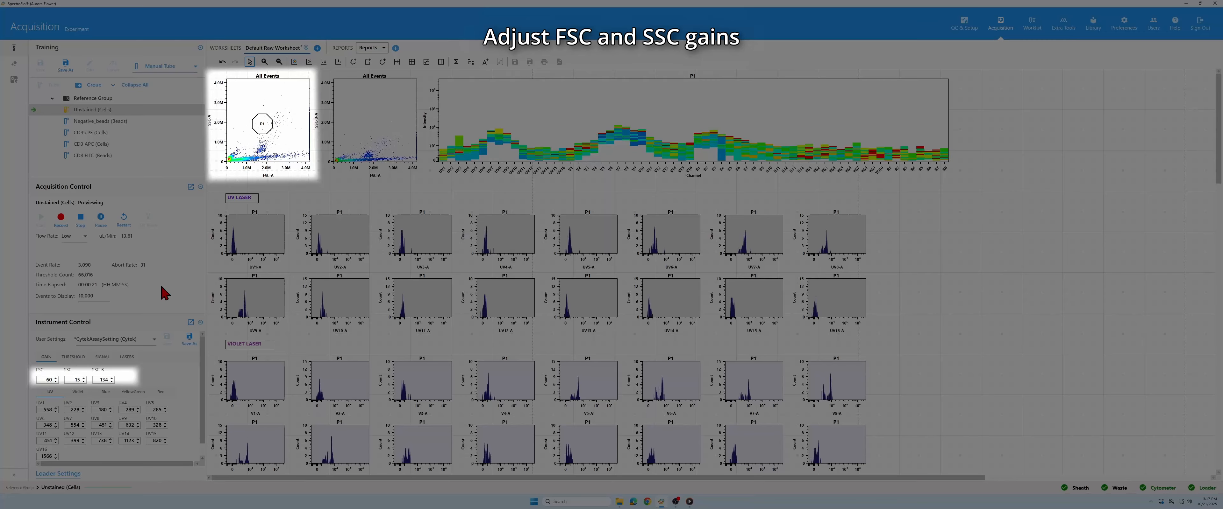
pyautogui.click(123, 218)
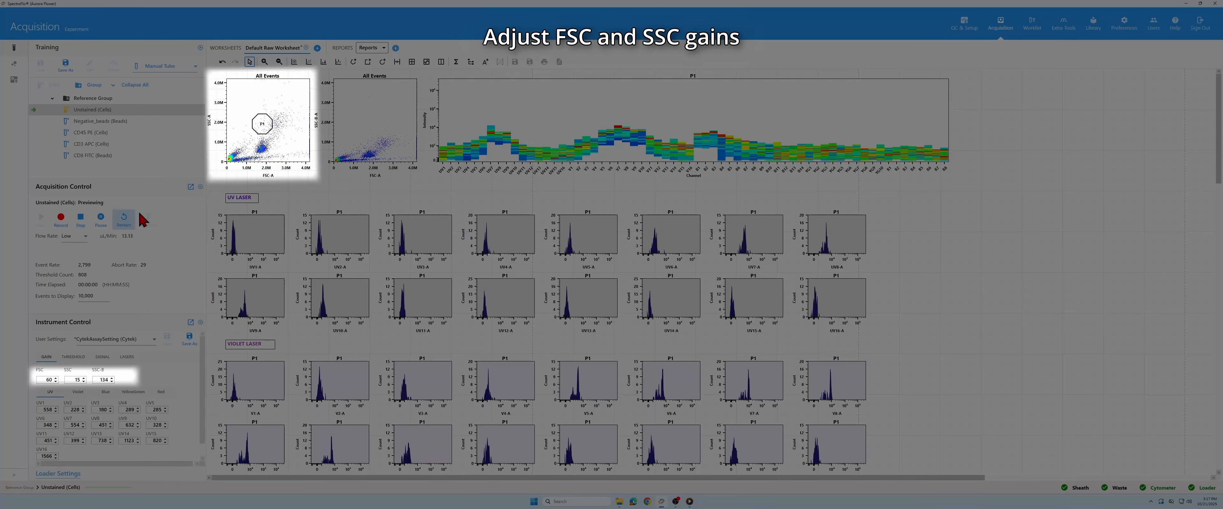
pyautogui.moveTo(265, 116)
pyautogui.mouseDown()
pyautogui.moveTo(266, 152)
pyautogui.moveTo(253, 125)
pyautogui.mouseUp()
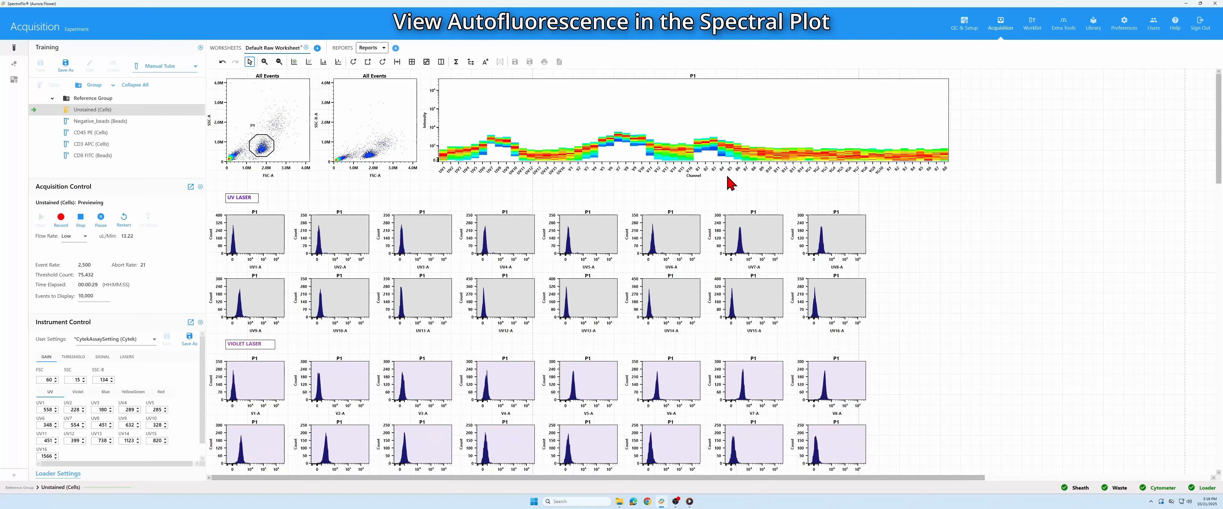
pyautogui.click(67, 221)
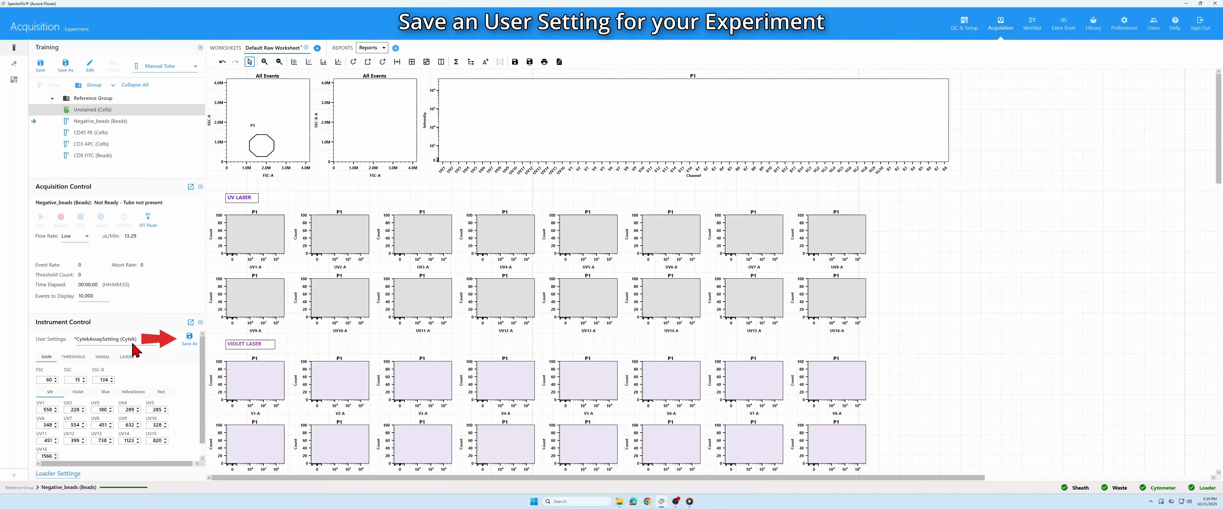
# Step: Save the current instrument gains as a new user setting named "Training Cells"
pyautogui.click(189, 338)
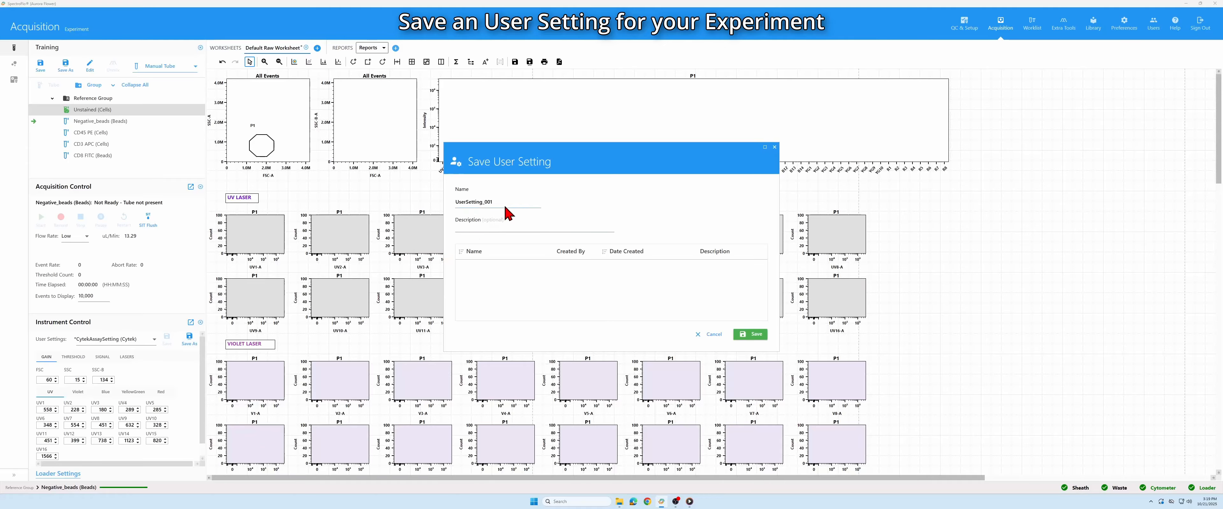
pyautogui.moveTo(505, 206); pyautogui.dragTo(450, 201)
pyautogui.write('Training Cells')
pyautogui.click(751, 335)
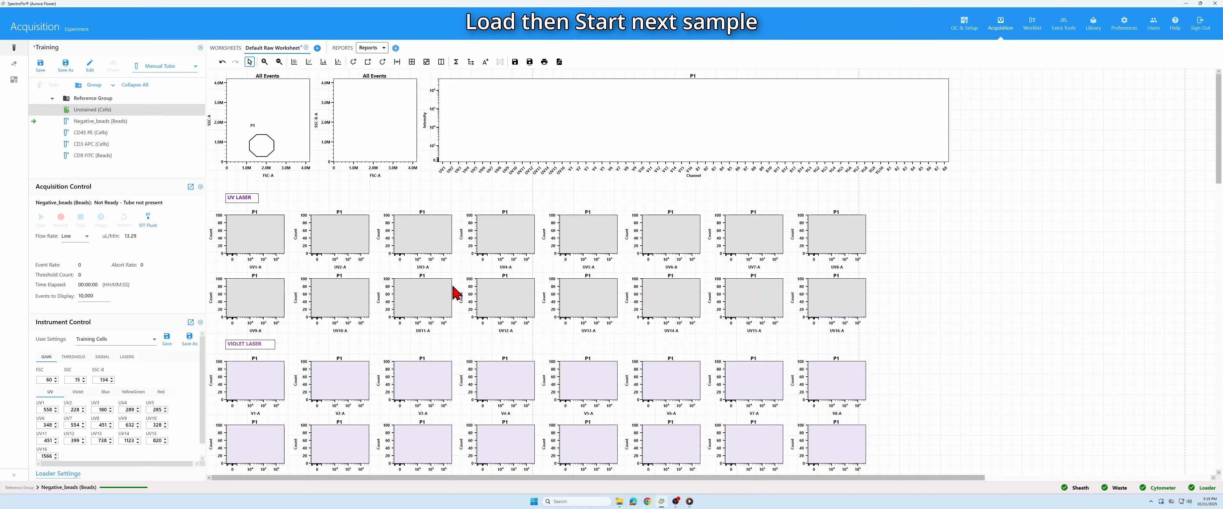
# Step: Preview the Negative_beads (Beads) control and set its FSC gain to 150 and SSC gain to 5
pyautogui.click(40, 219)
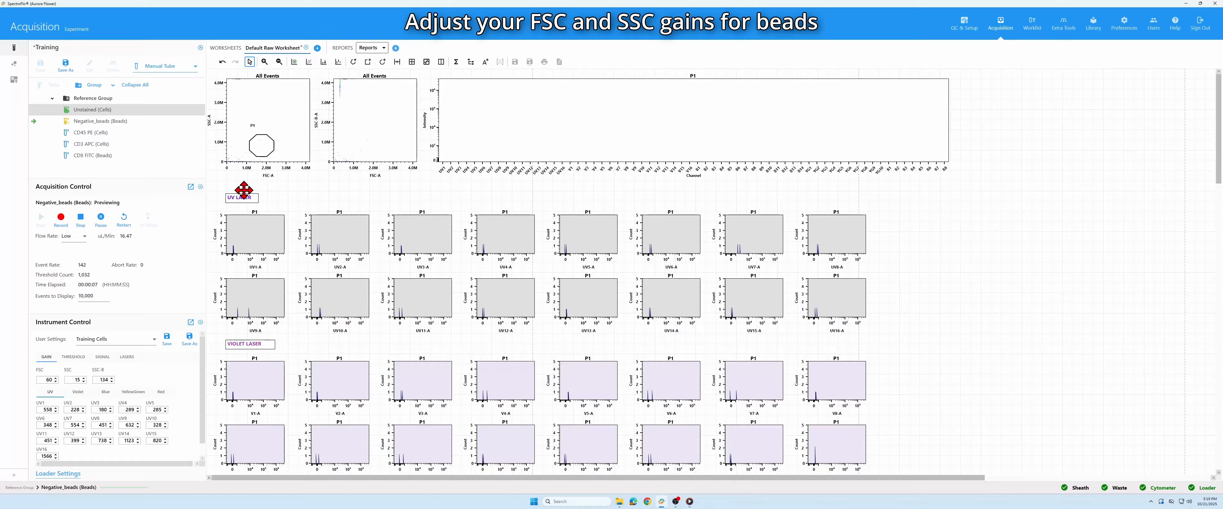
pyautogui.doubleClick(48, 380)
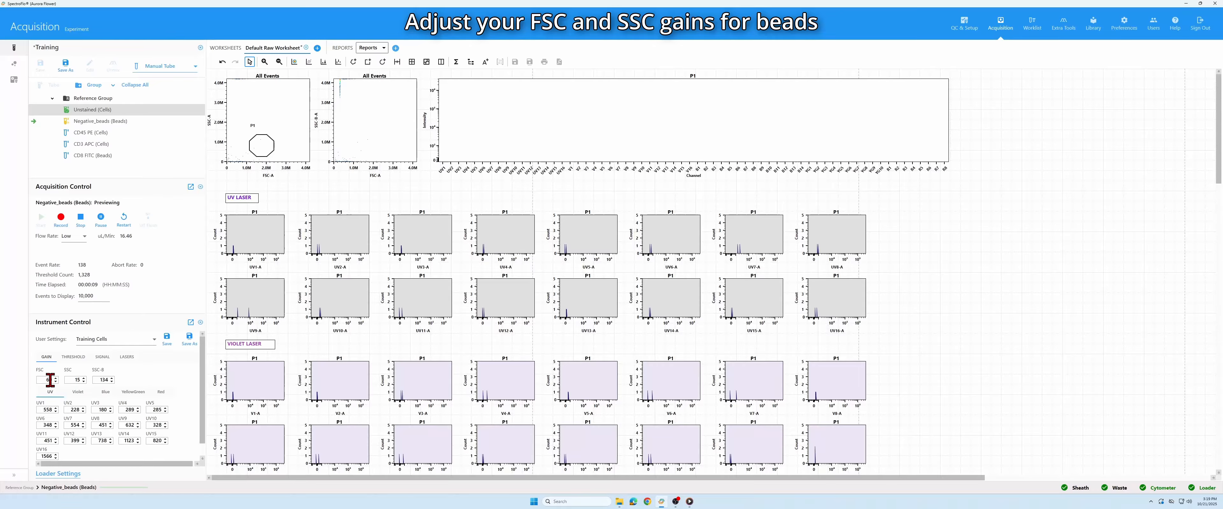
pyautogui.write('150')
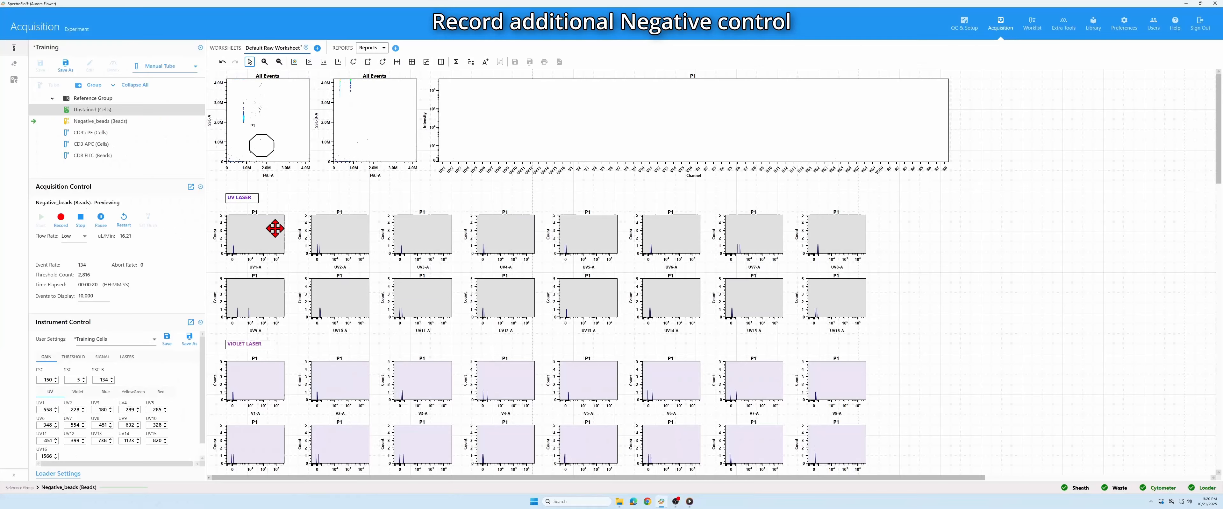
# Step: Move the P1 gate onto the bead population and record the Negative_beads (Beads) control
pyautogui.moveTo(261, 151); pyautogui.dragTo(241, 132)
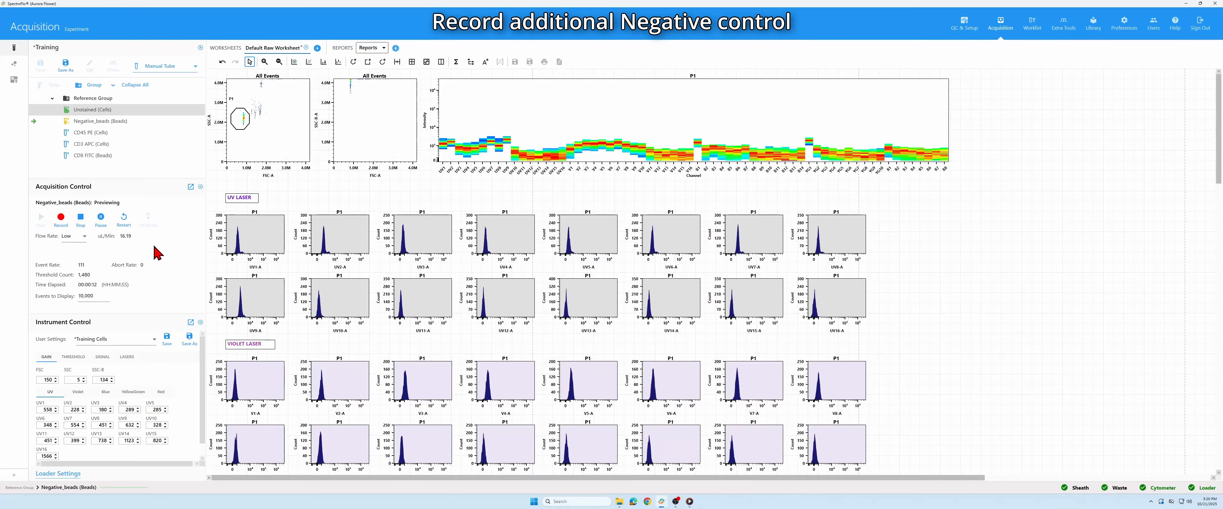
pyautogui.click(60, 218)
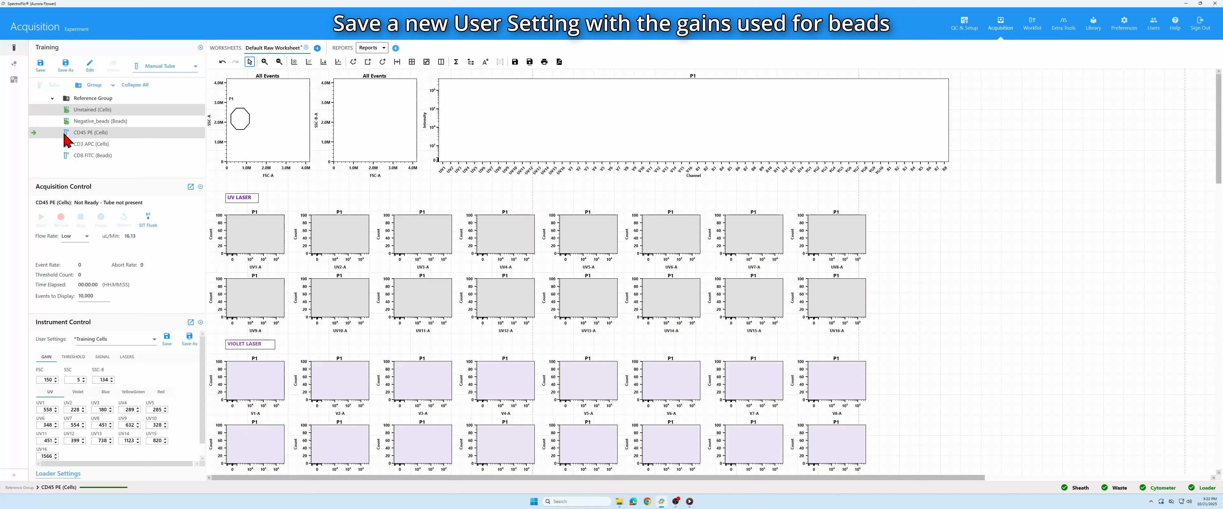
# Step: Save the gains used for the beads as a new user setting named "Beads"
pyautogui.click(152, 340)
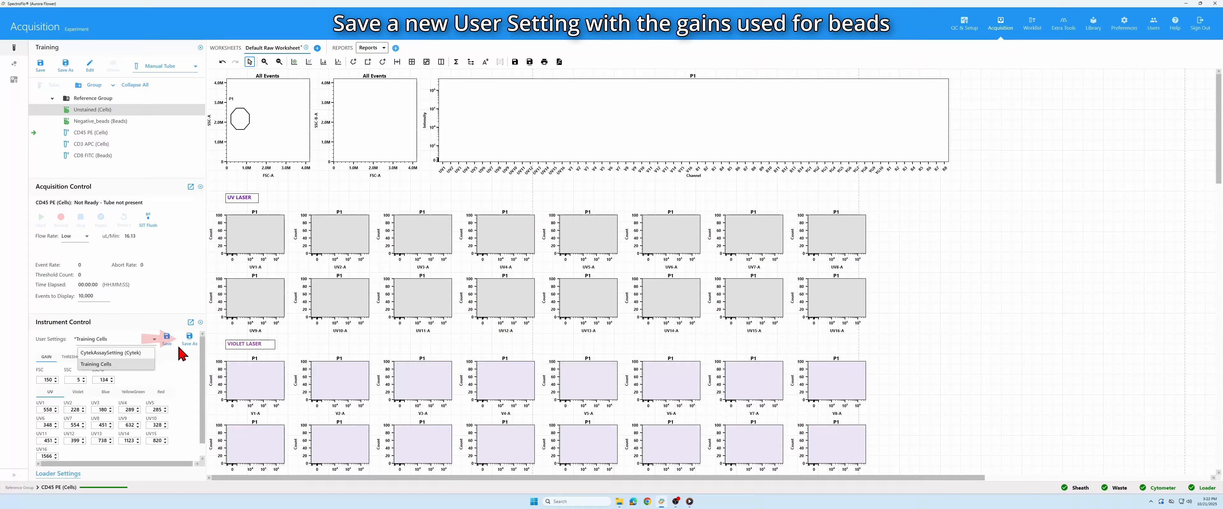
pyautogui.click(188, 342)
pyautogui.click(190, 339)
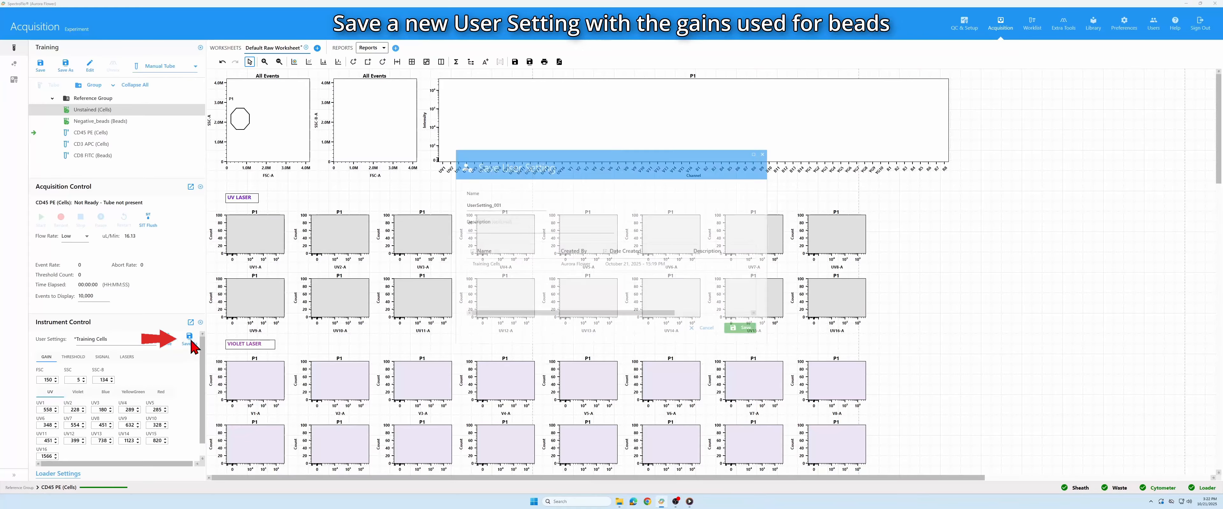
pyautogui.moveTo(510, 203); pyautogui.dragTo(400, 205)
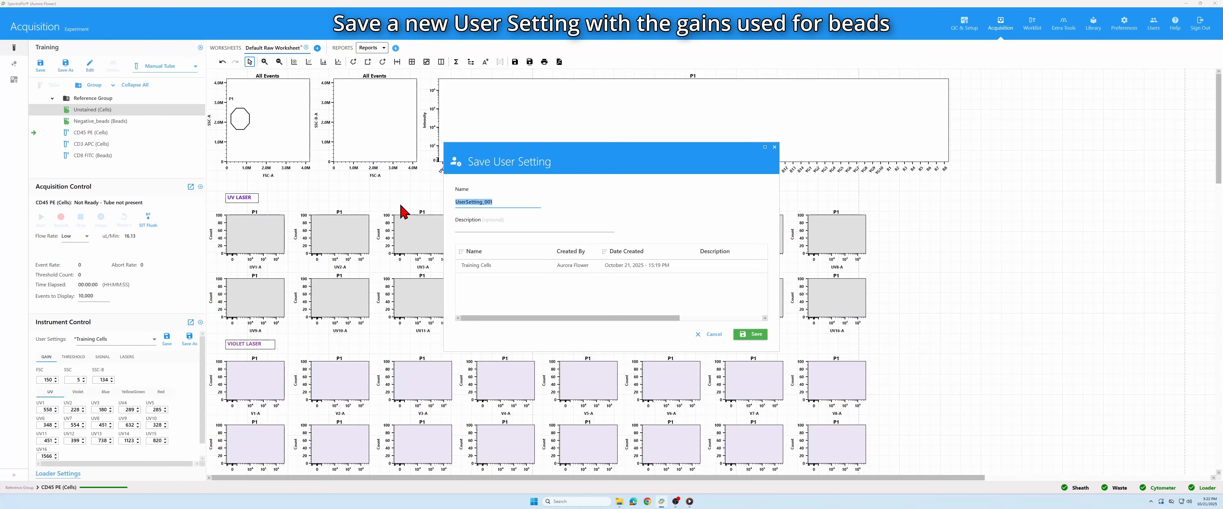
pyautogui.write('B')
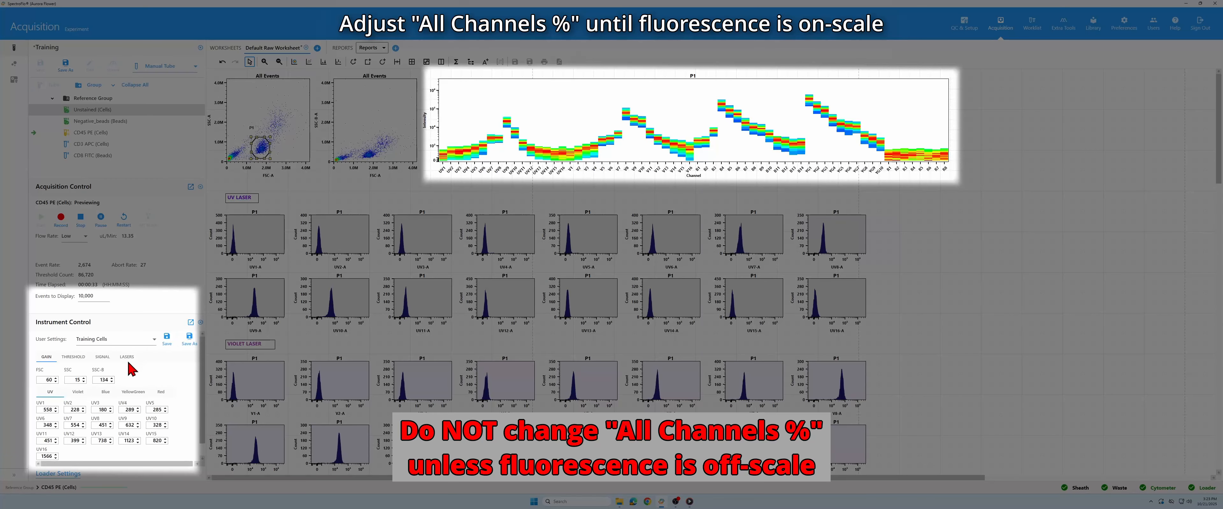
# Step: Set All Channels % to -75 for the YellowGreen laser gains
pyautogui.click(134, 393)
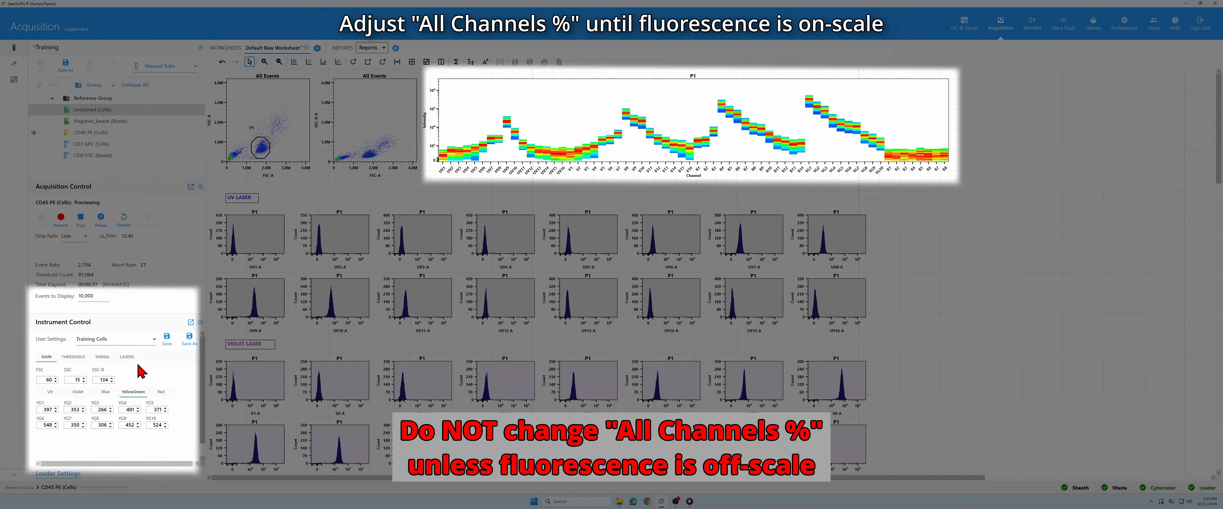
pyautogui.moveTo(139, 311); pyautogui.dragTo(138, 286)
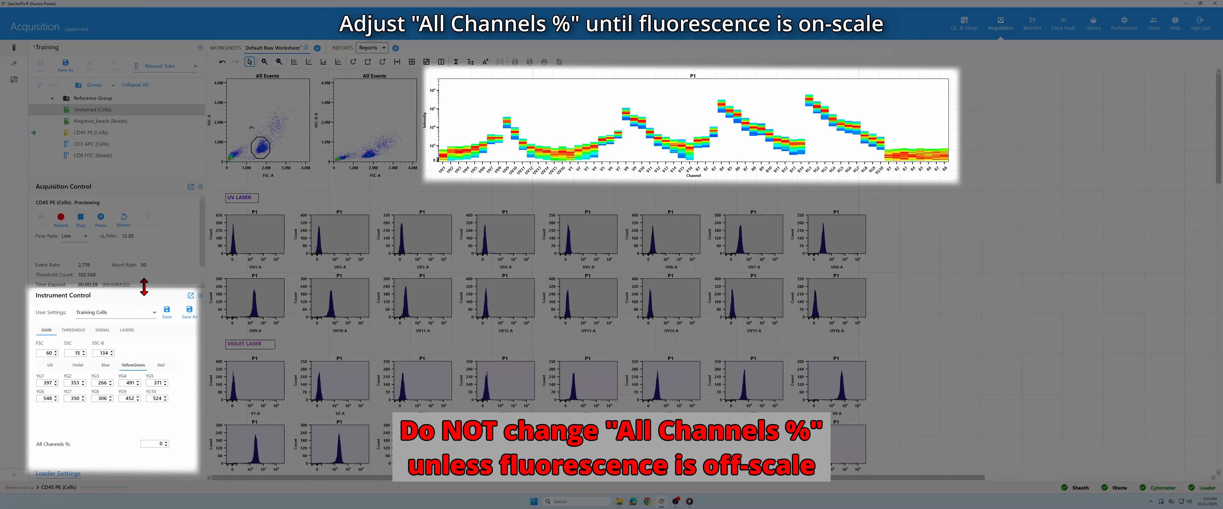
pyautogui.doubleClick(159, 444)
pyautogui.write('-5')
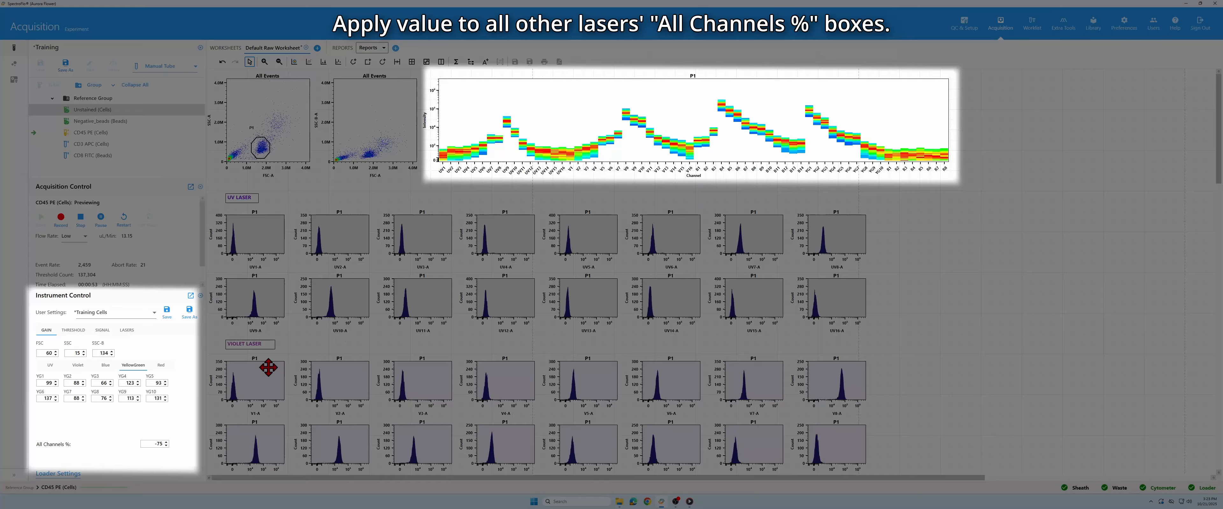
# Step: Review the Red, Blue, Violet and UV laser gains and set the YellowGreen laser's All Channels % back to 0
pyautogui.click(160, 366)
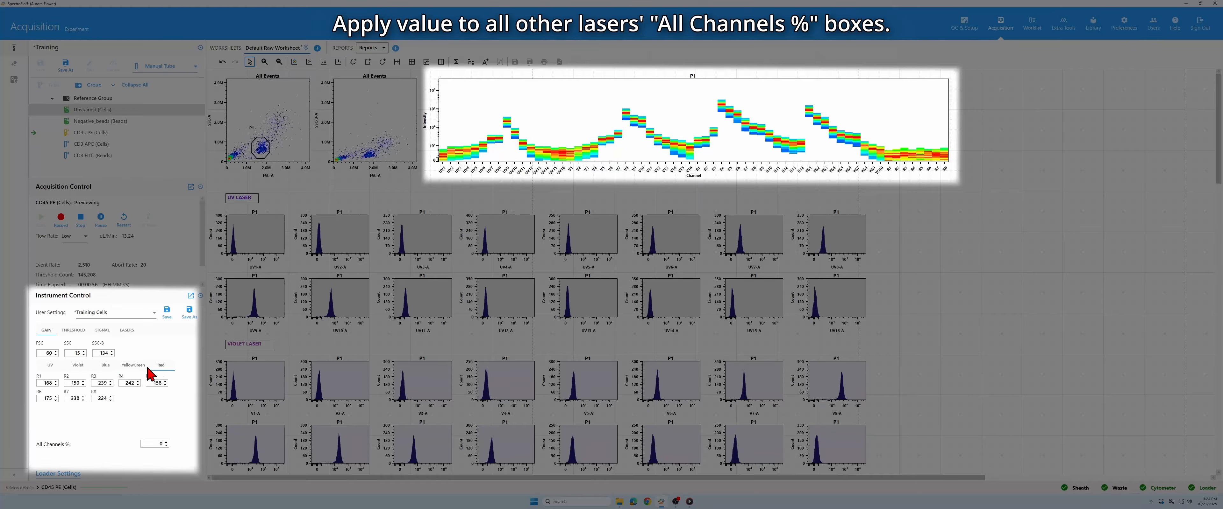
pyautogui.click(105, 366)
pyautogui.click(77, 367)
pyautogui.click(50, 366)
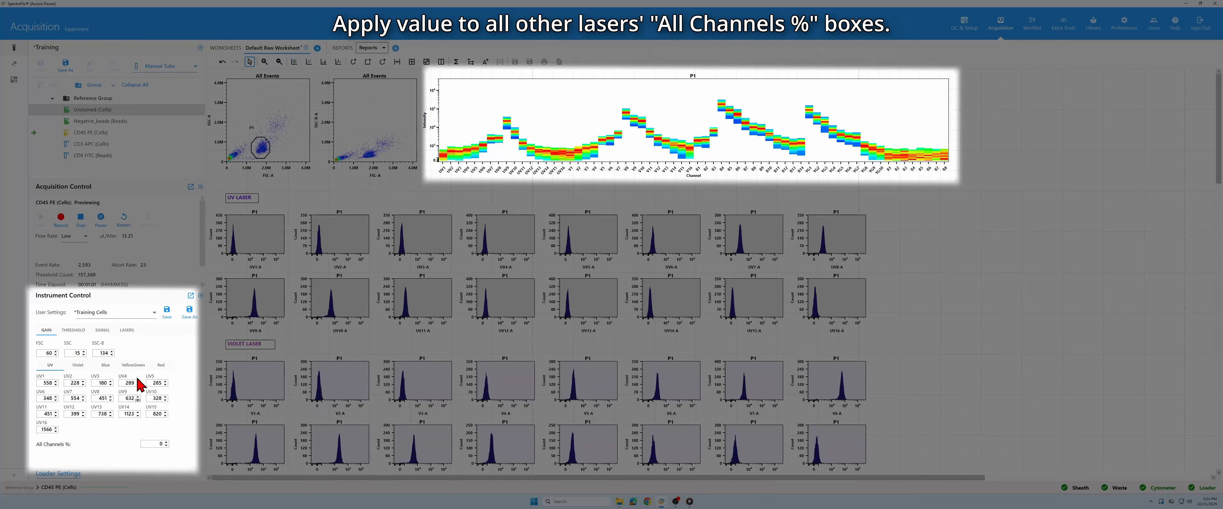
pyautogui.click(139, 366)
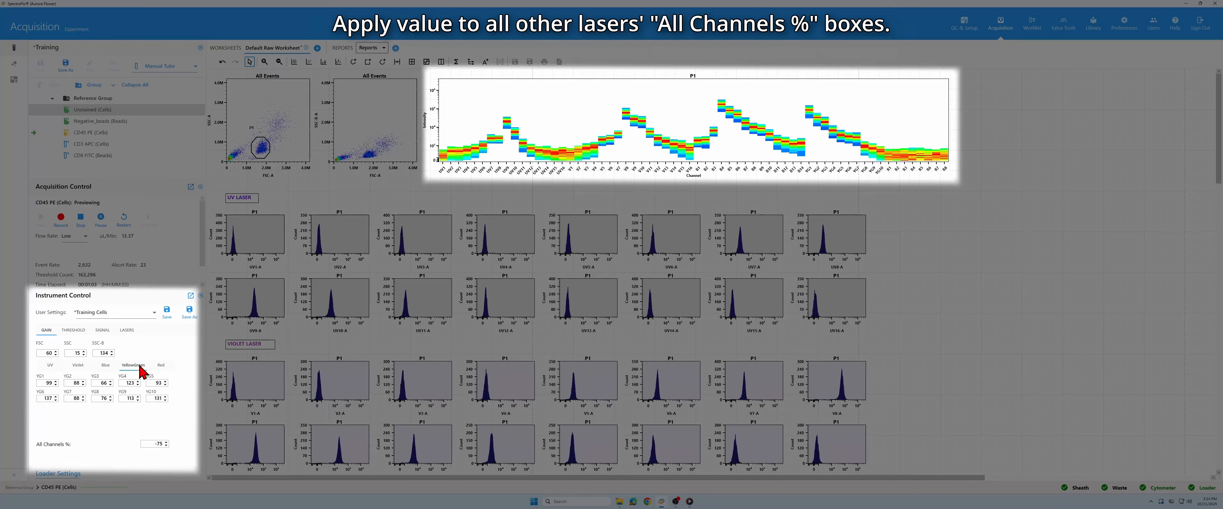
pyautogui.doubleClick(156, 444)
pyautogui.write('0')
pyautogui.press('Return')
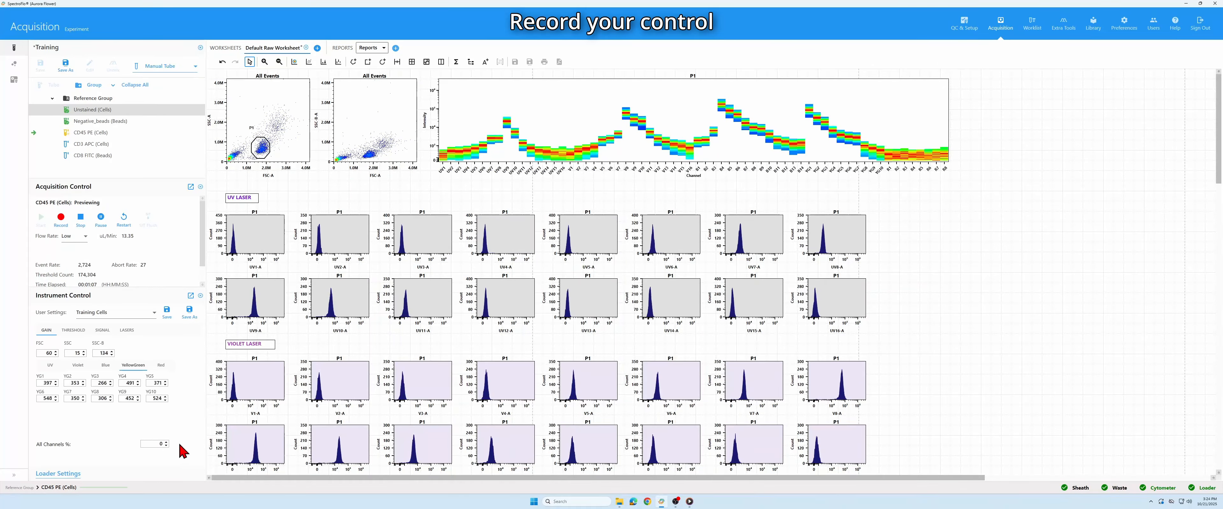
# Step: Restart the preview of the CD45 PE (Cells) control and record it
pyautogui.click(125, 222)
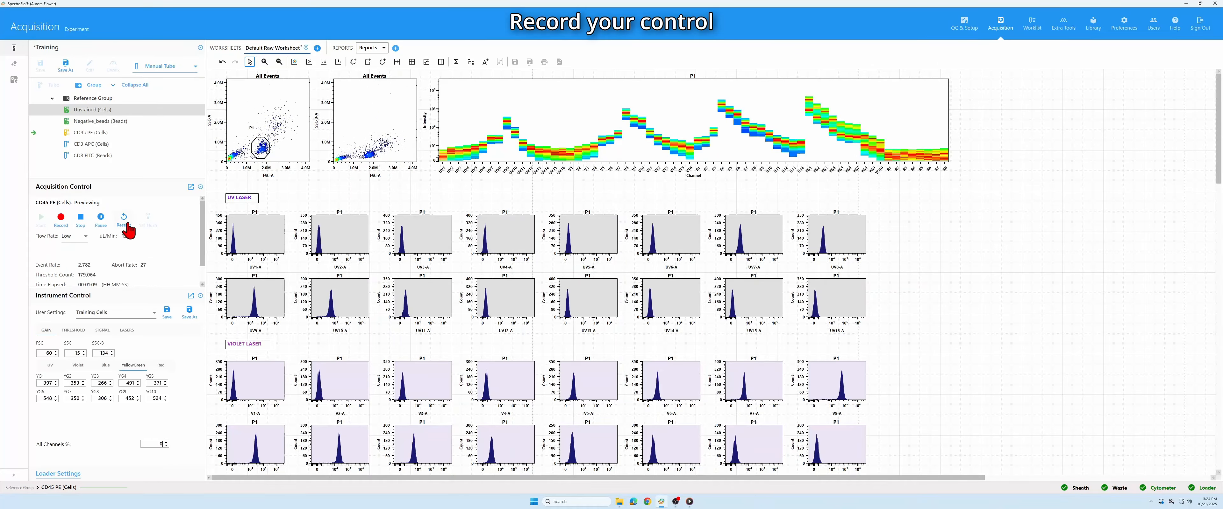
pyautogui.click(60, 218)
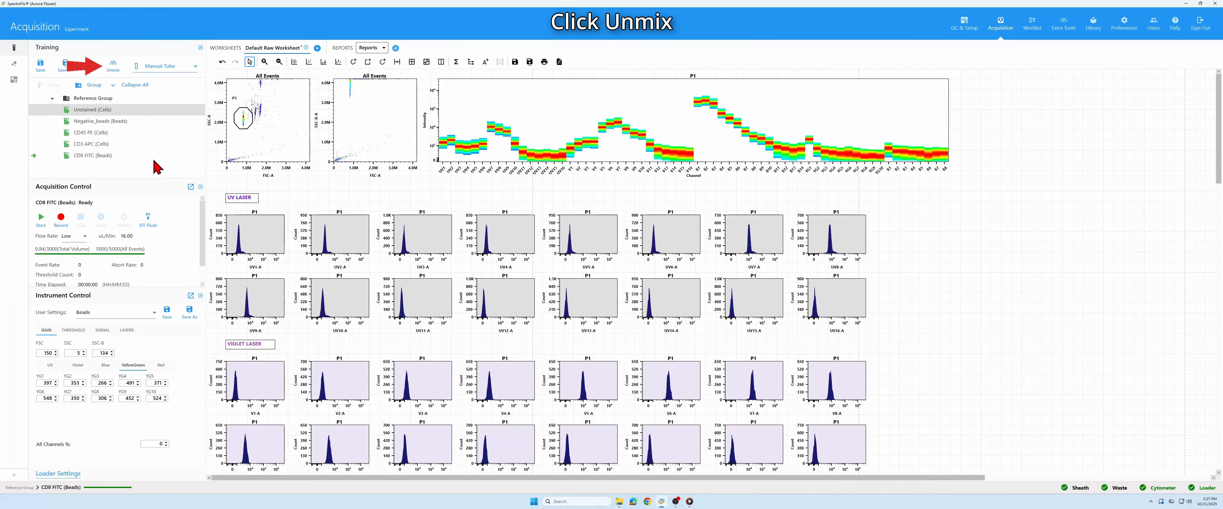
# Step: Begin unmixing the experiment with the Spectral Unmixing With AF Extraction model and proceed to the next stage of the setup
pyautogui.click(119, 75)
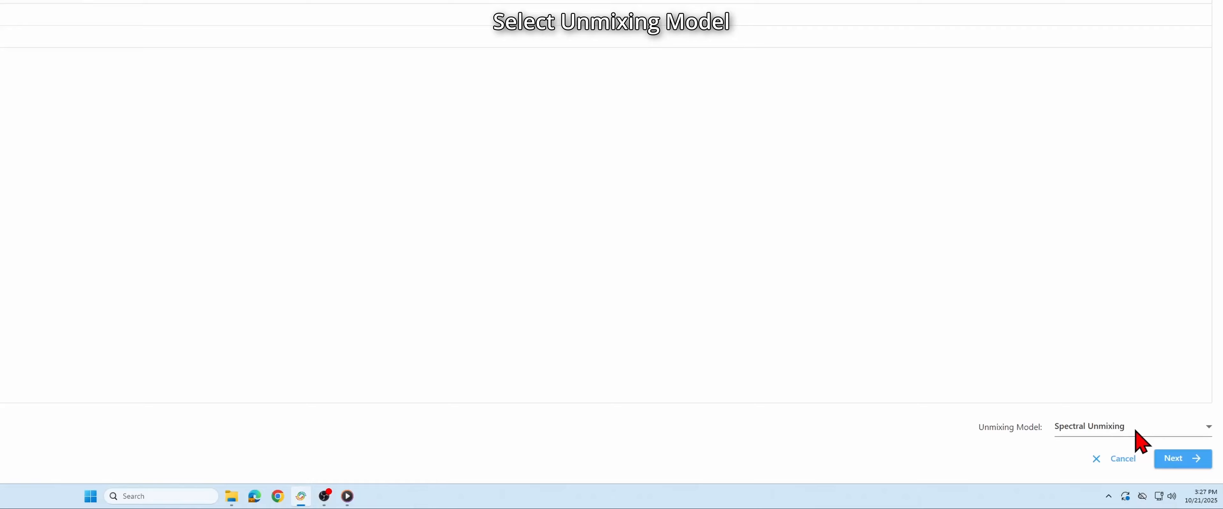
pyautogui.click(1135, 430)
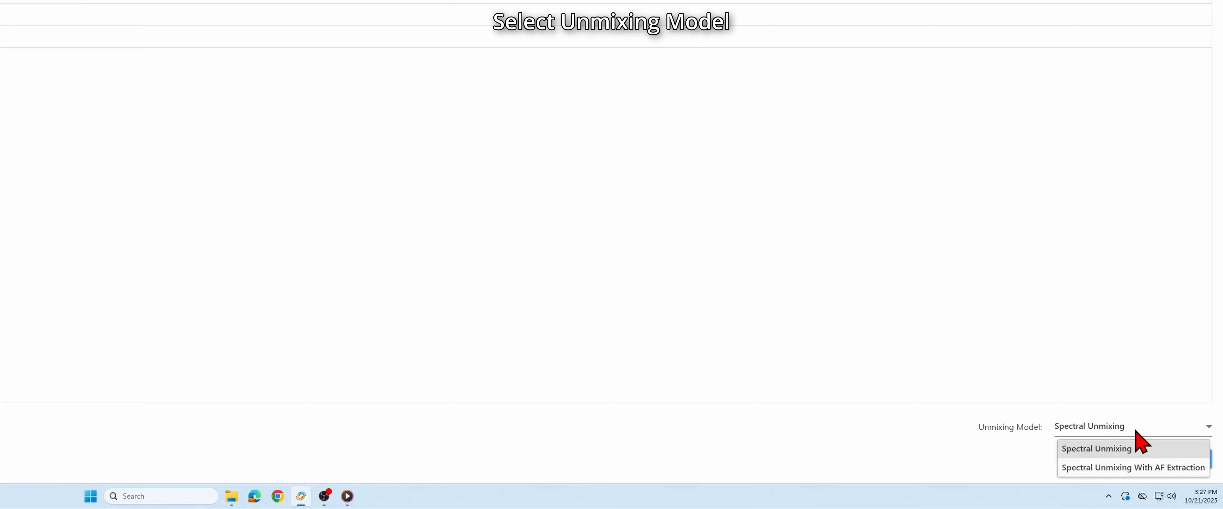
pyautogui.click(1138, 467)
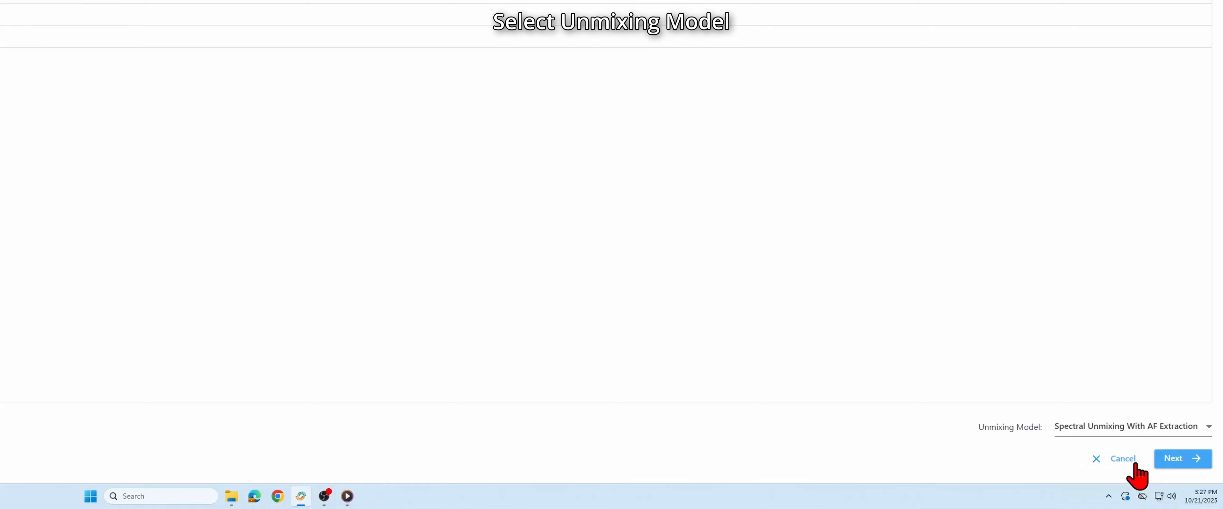
pyautogui.click(1183, 463)
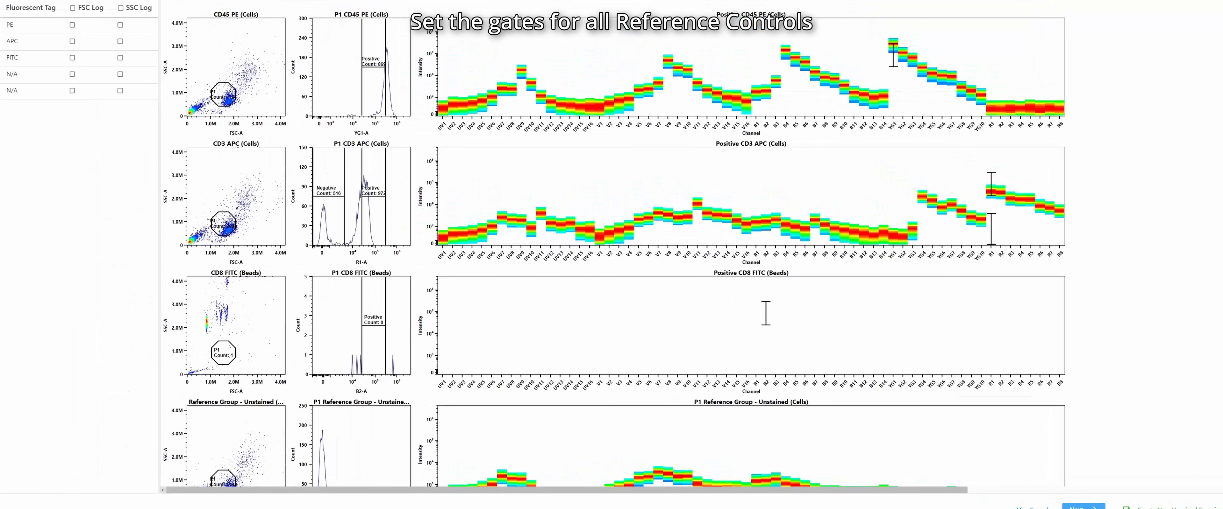
# Step: Center the P1 gates of the cell controls on the main cell population and the CD8 FITC gate on the bead population
pyautogui.click(222, 97)
pyautogui.moveTo(222, 97); pyautogui.dragTo(227, 100)
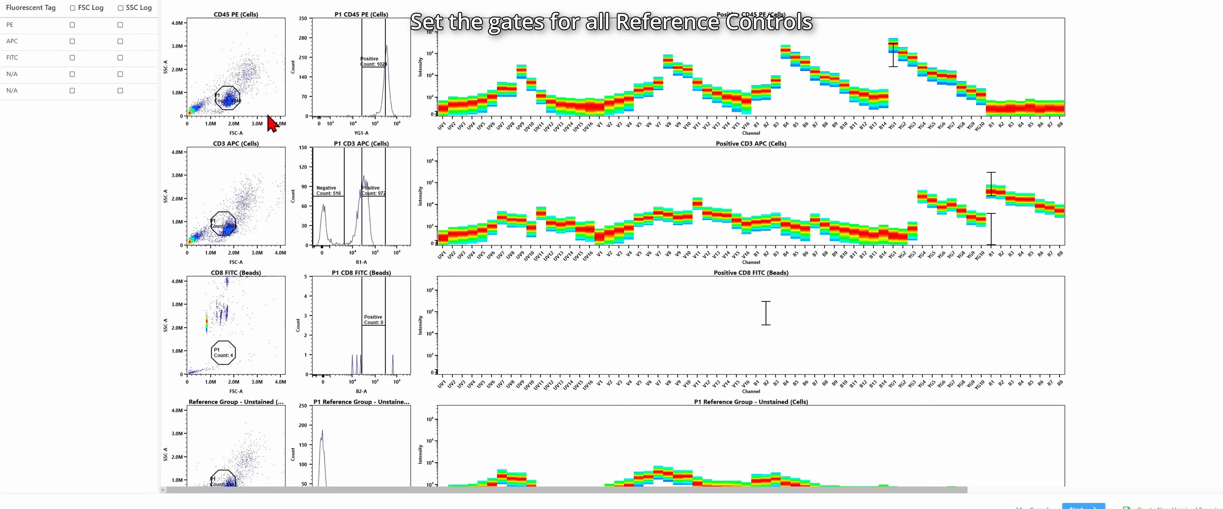
pyautogui.click(227, 88)
pyautogui.moveTo(229, 97); pyautogui.dragTo(233, 102)
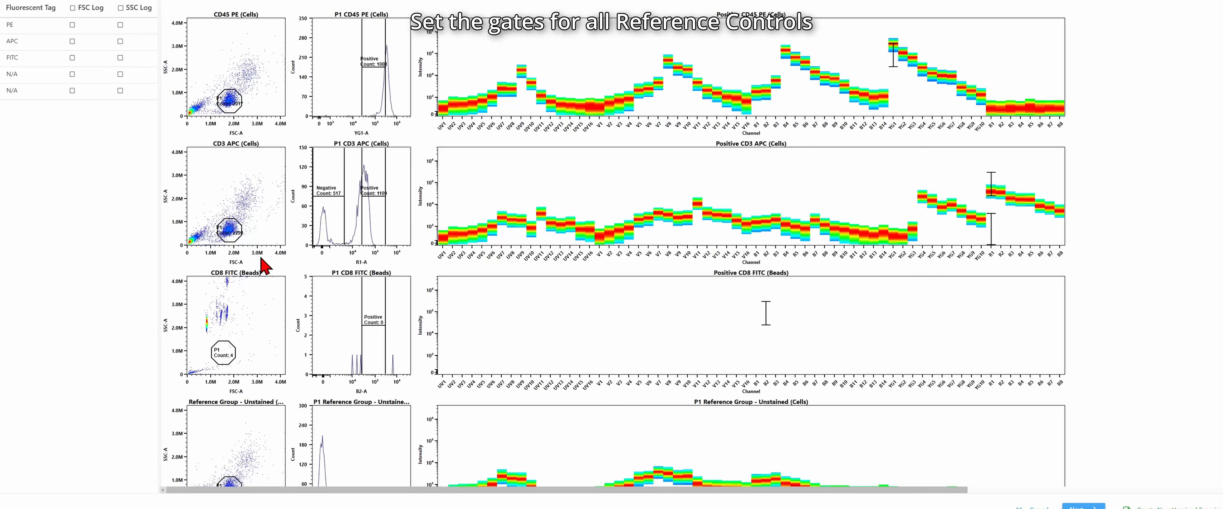
pyautogui.moveTo(223, 348); pyautogui.dragTo(209, 326)
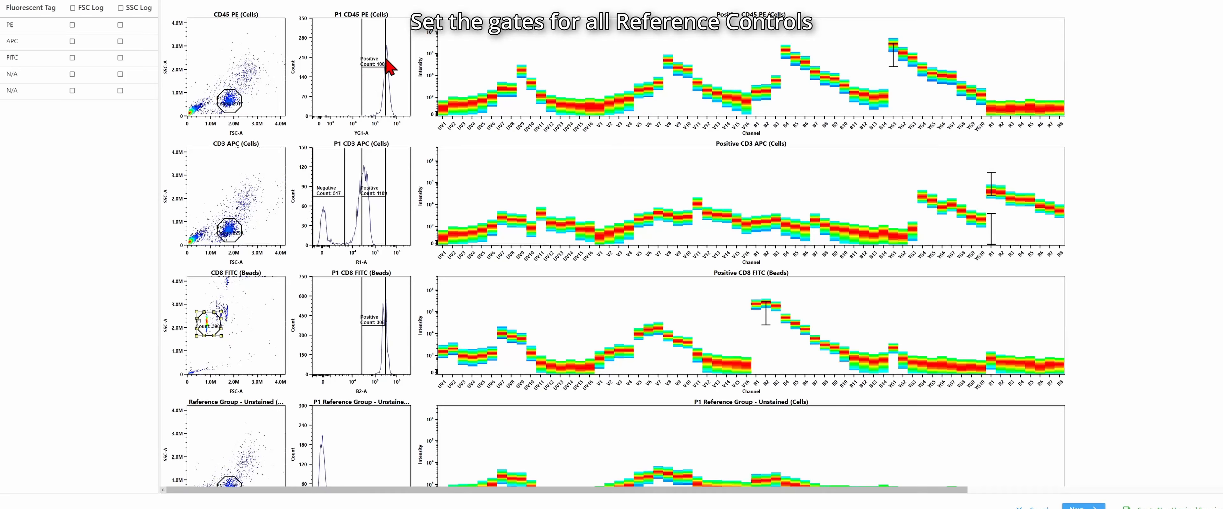
# Step: Fit the Positive gate of the CD45 PE (Cells) control around its histogram peak, fine-tuning the range at channel YG1 in the spectrum plot
pyautogui.moveTo(385, 85); pyautogui.dragTo(388, 85)
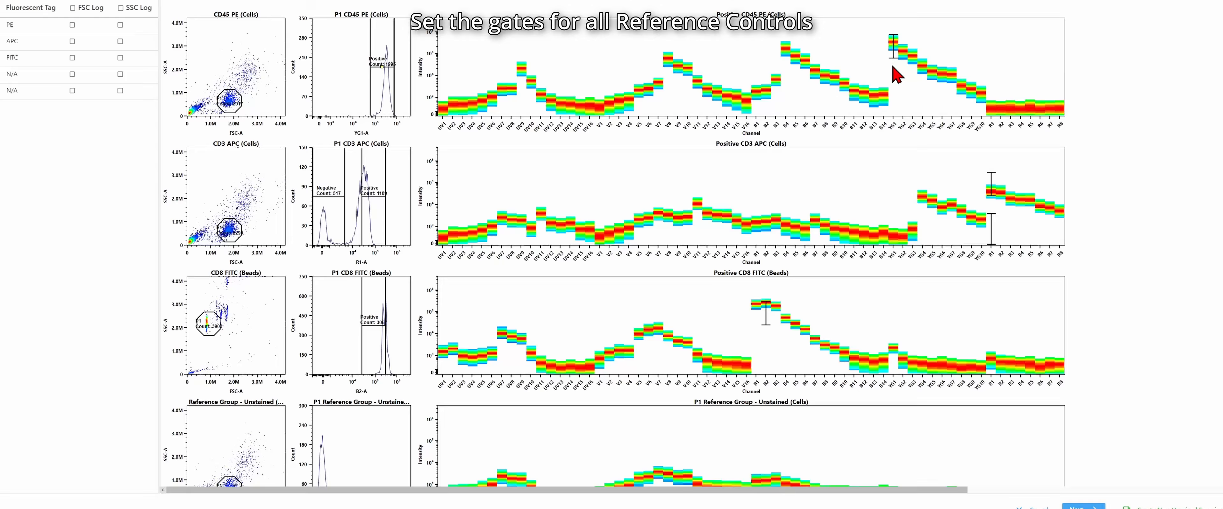
pyautogui.moveTo(895, 47)
pyautogui.mouseDown()
pyautogui.moveTo(904, 49)
pyautogui.moveTo(894, 45)
pyautogui.mouseUp()
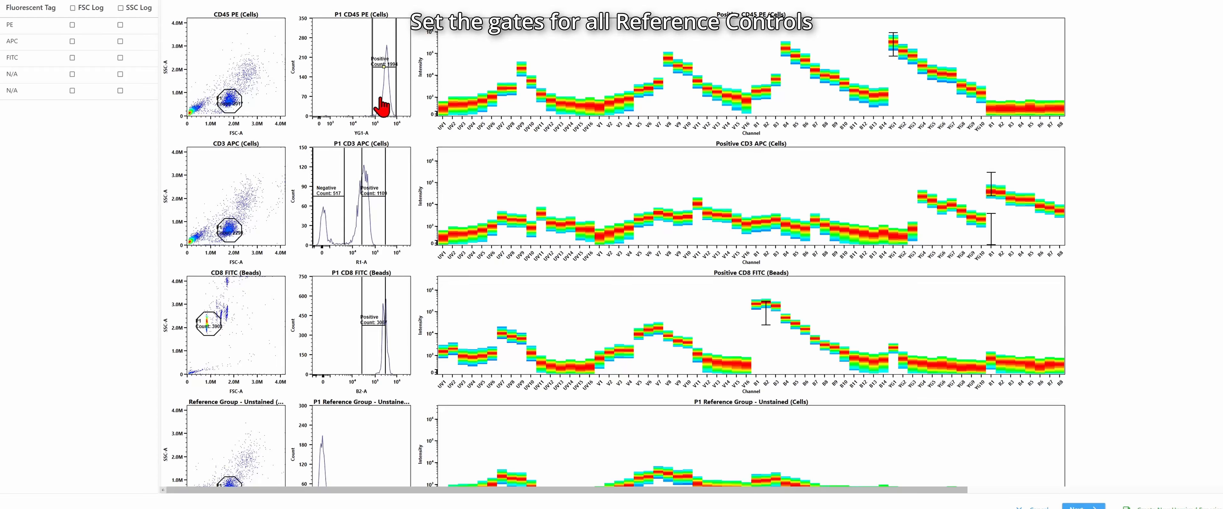
pyautogui.moveTo(380, 99); pyautogui.dragTo(384, 96)
pyautogui.moveTo(393, 104); pyautogui.dragTo(396, 104)
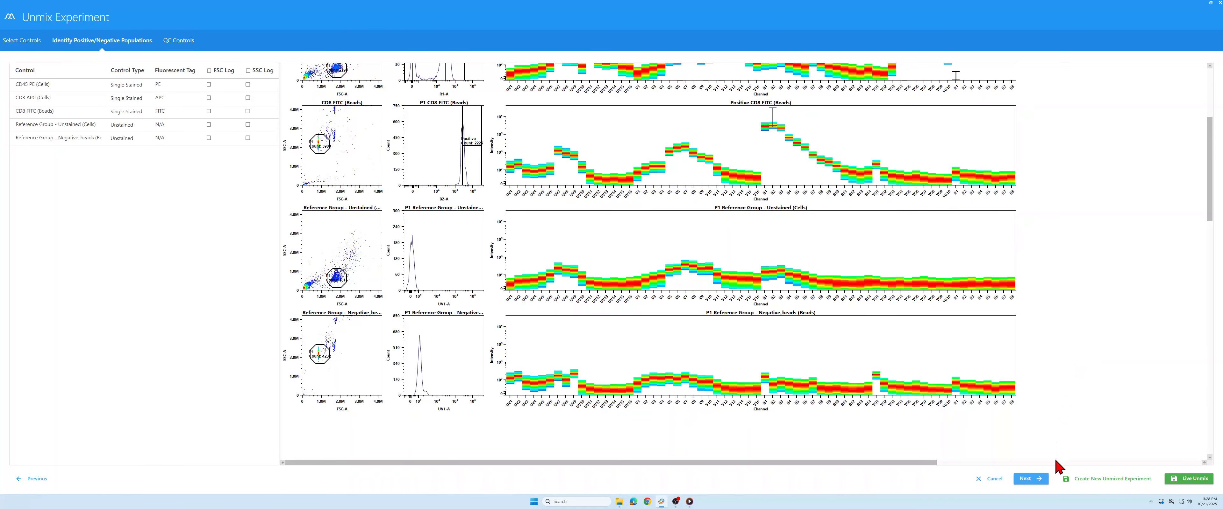
# Step: Check the Spectral Profile and Similarity Matrix in the QC Controls stage and calculate the unmixing with Live Unmix
pyautogui.click(1020, 478)
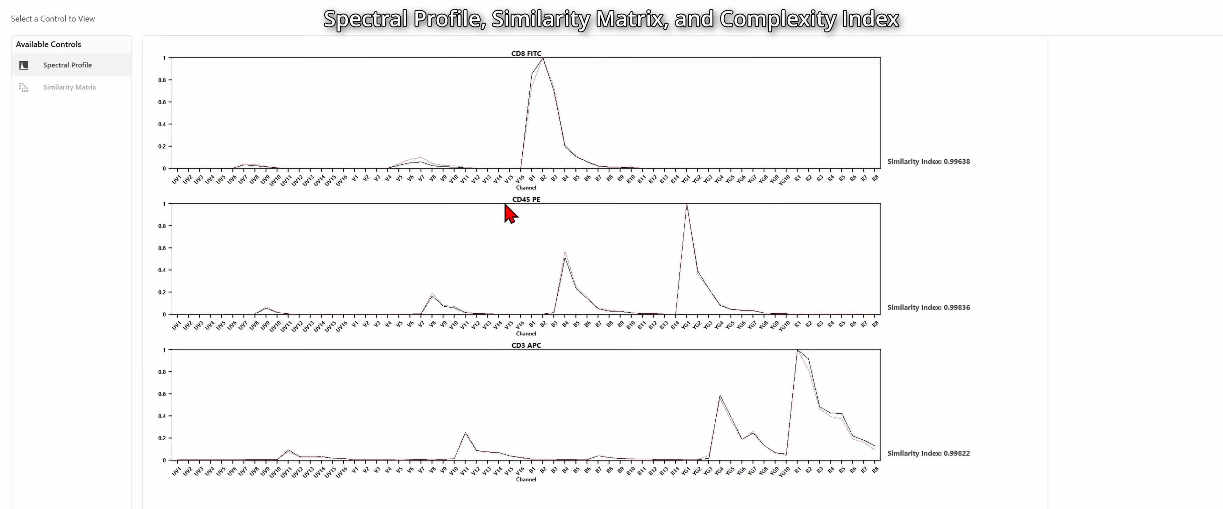
pyautogui.click(85, 89)
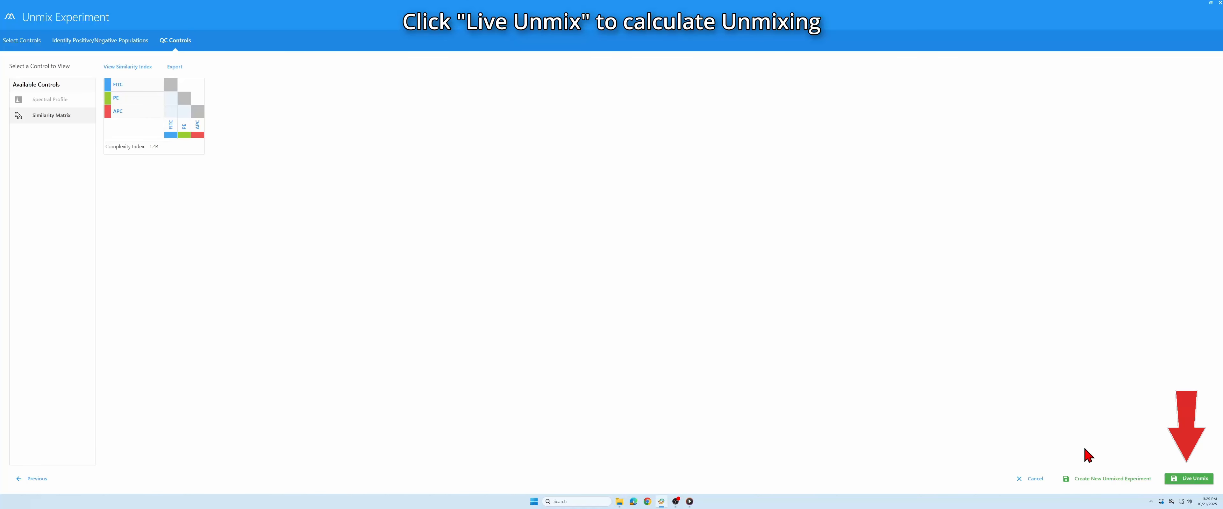
pyautogui.click(1185, 480)
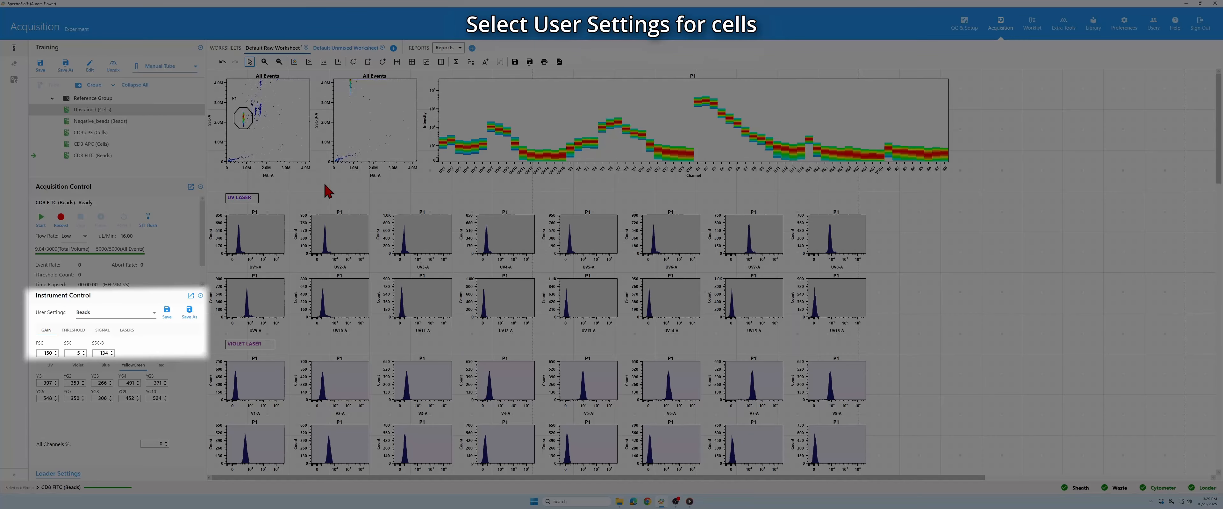
# Step: Apply the Training Cells user settings to the instrument
pyautogui.click(153, 312)
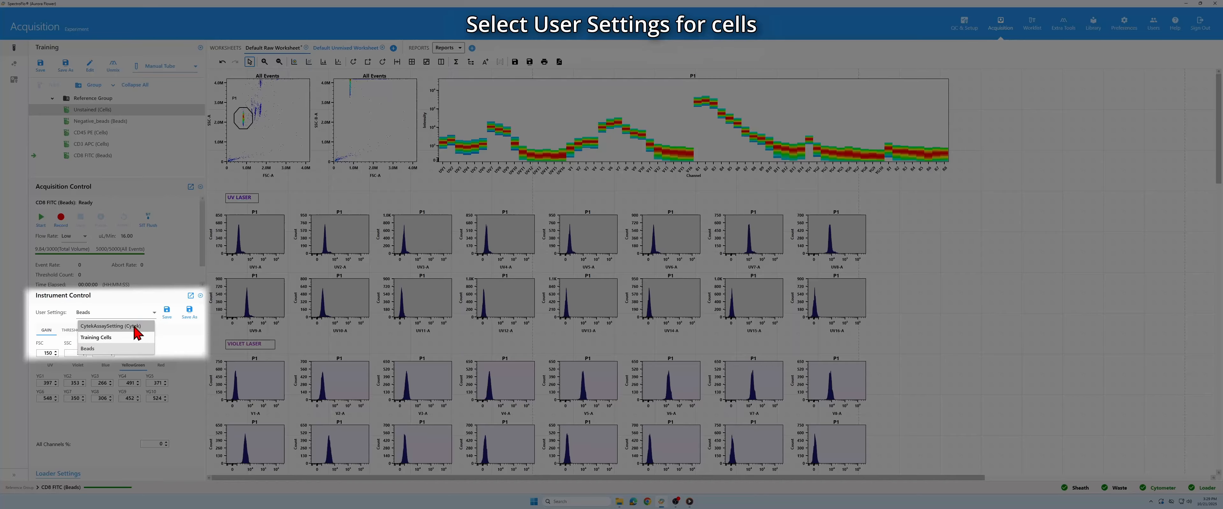
pyautogui.click(131, 337)
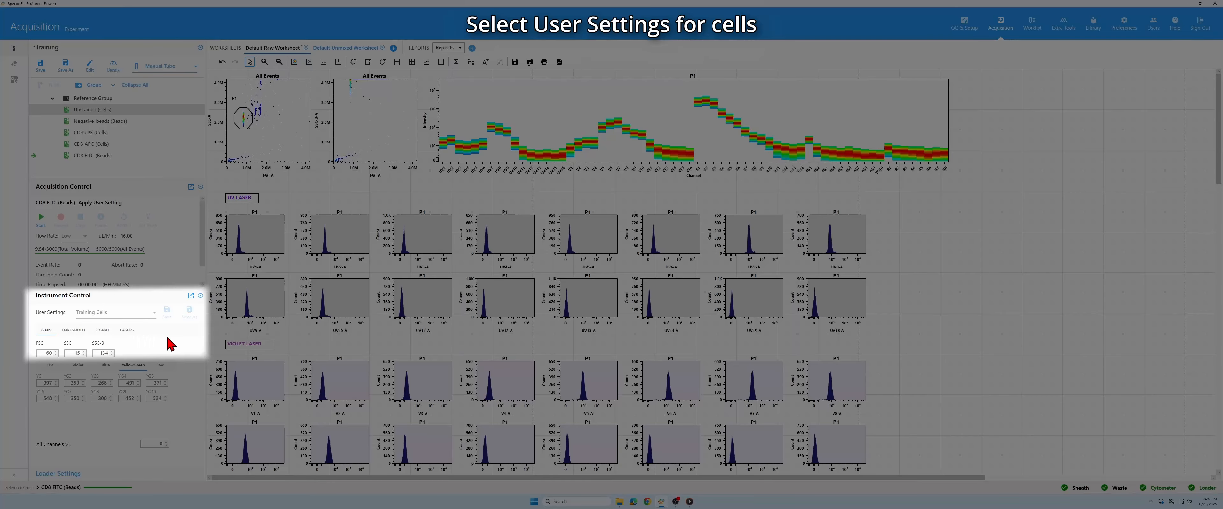